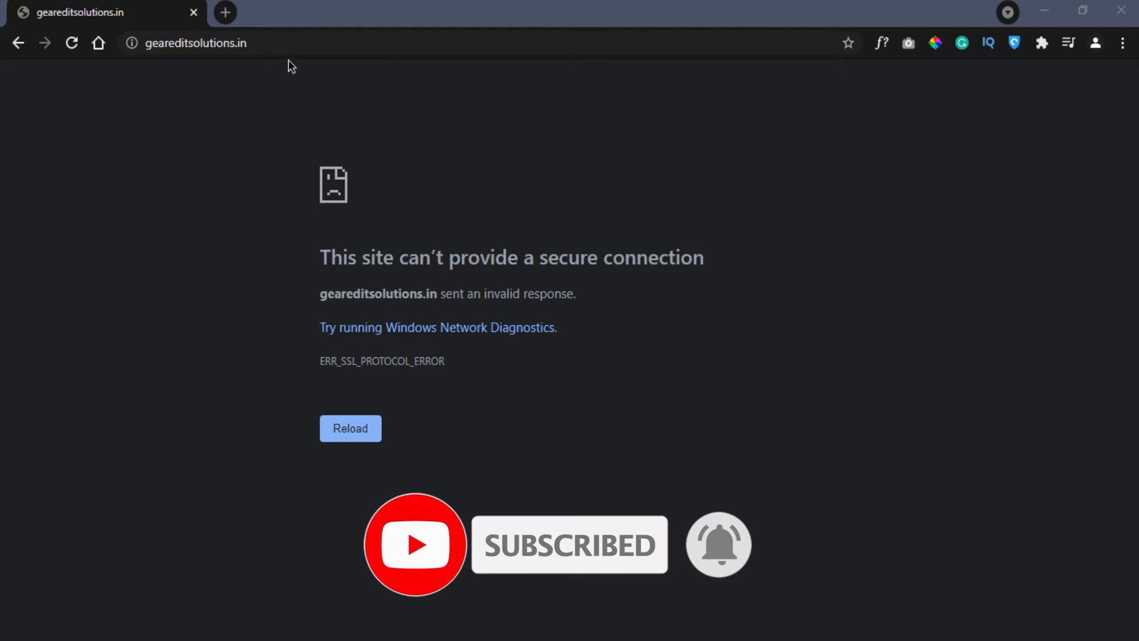
- Select the geareditsolutions.in address on the ERR_SSL_PROTOCOL_ERROR page
left_click(272, 47)
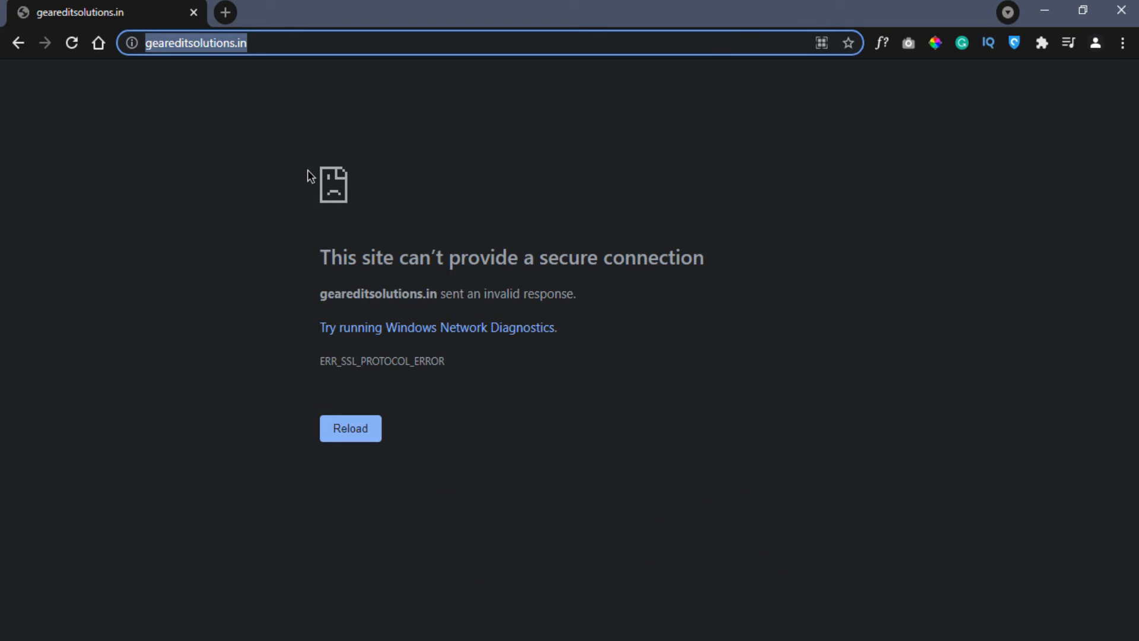
- Check the site's https address, then open geareditsolutions.in's WordPress dashboard in hPanel
key("End")
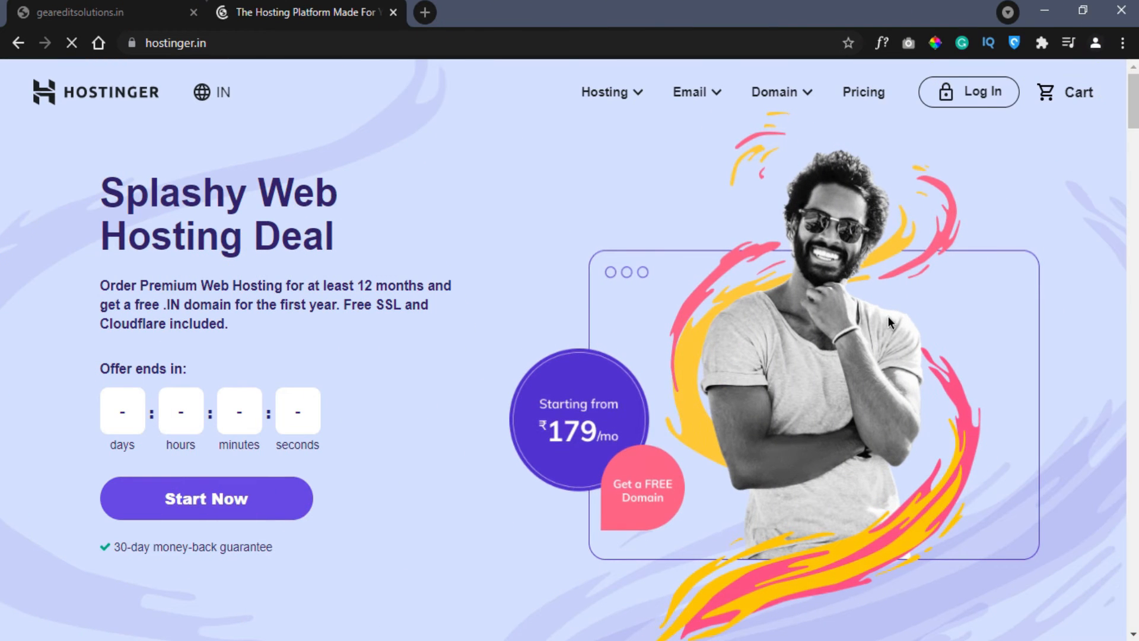
left_click(984, 93)
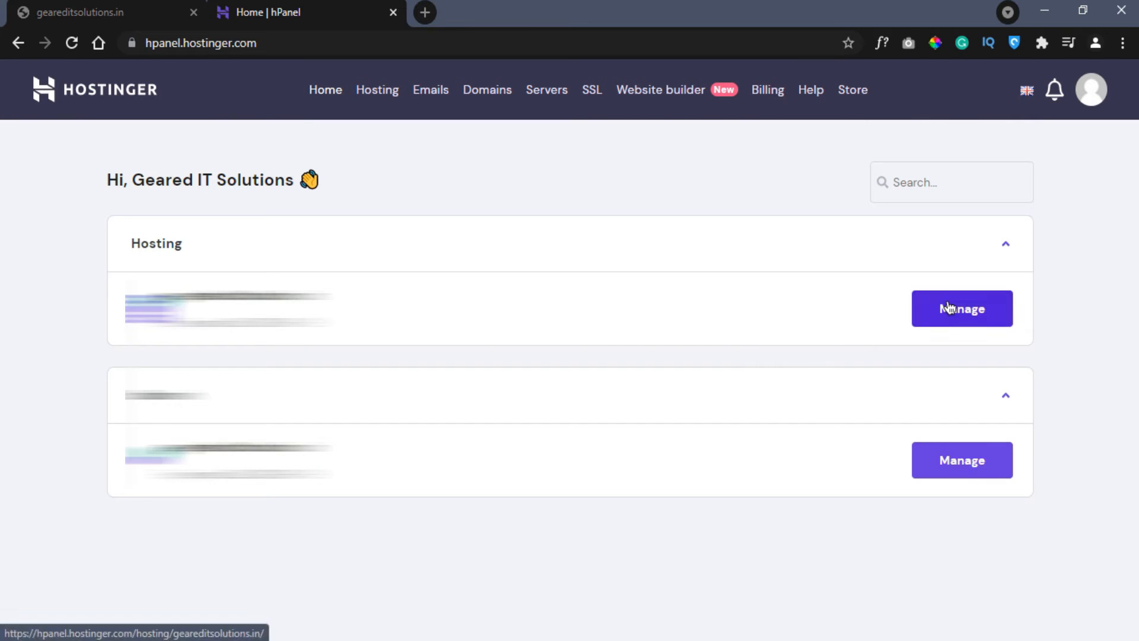
left_click(947, 308)
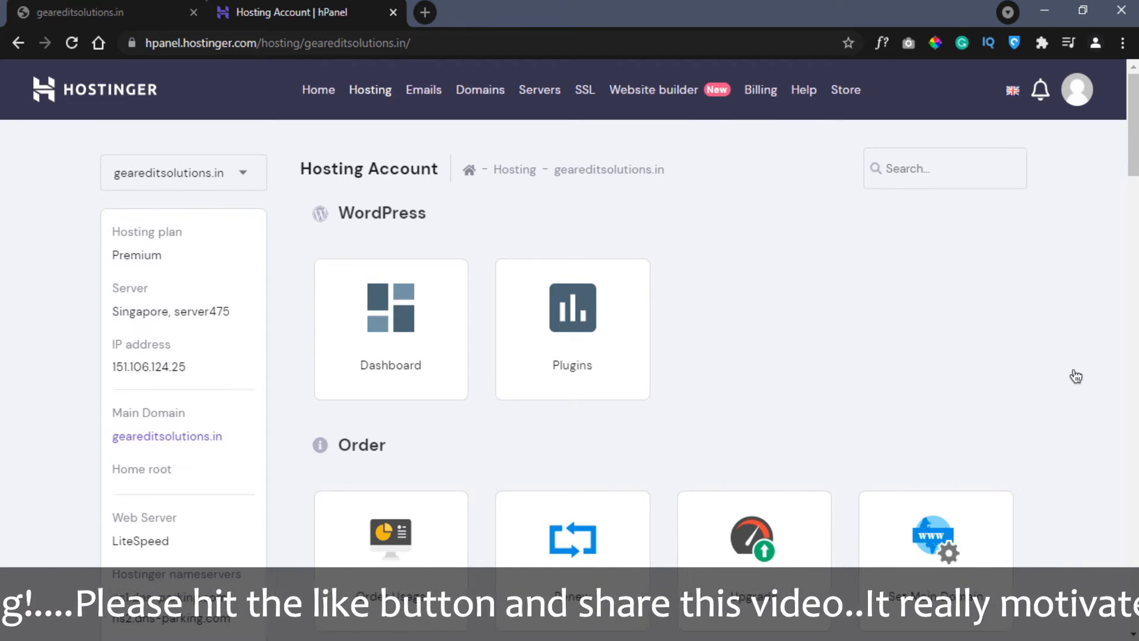
left_click(390, 352)
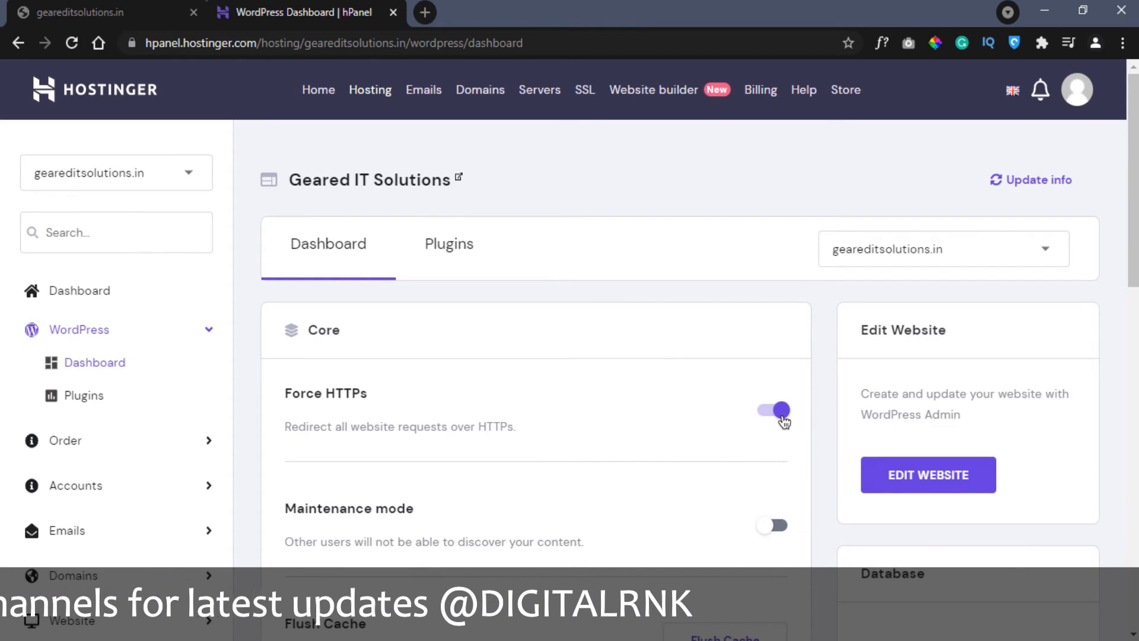
- Try the site's WordPress admin and close the tab showing ERR_SSL_PROTOCOL_ERROR
left_click(928, 475)
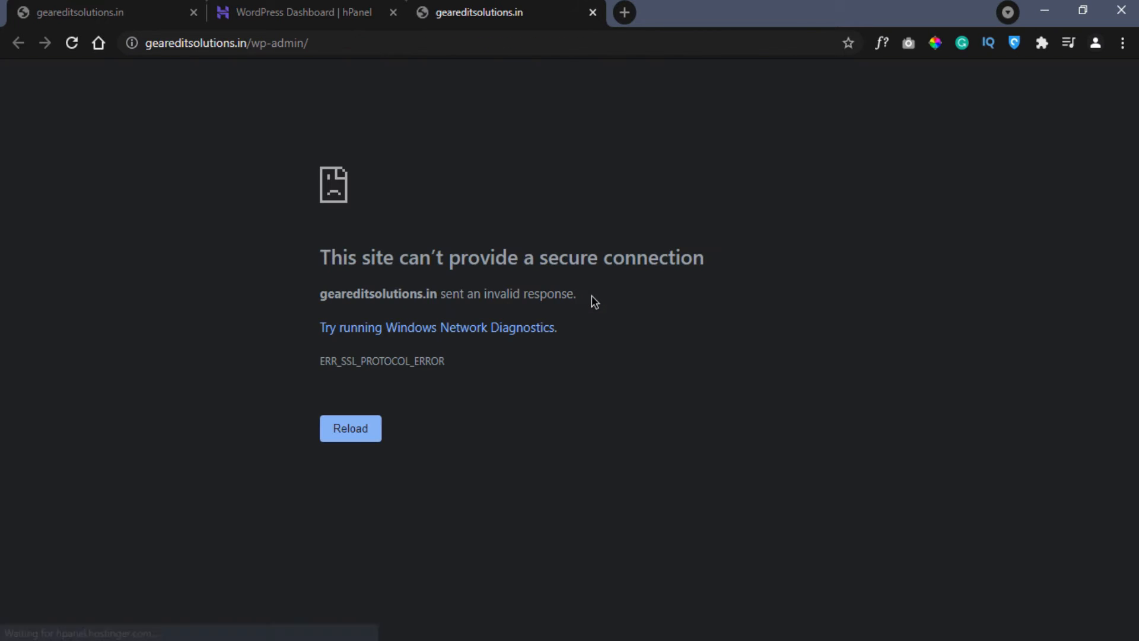
left_click_drag(330, 257, 692, 302)
left_click(692, 302)
left_click(592, 12)
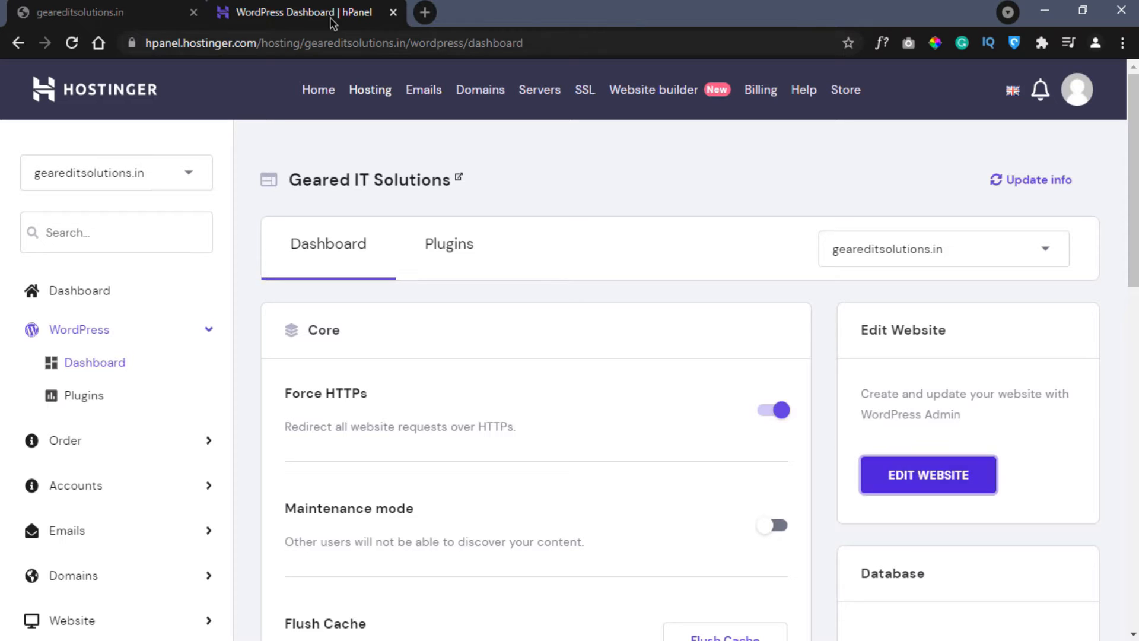
- Copy the site's database name into a new Notepad note and return to the hosting overview
scroll(796, 475, "down", 6)
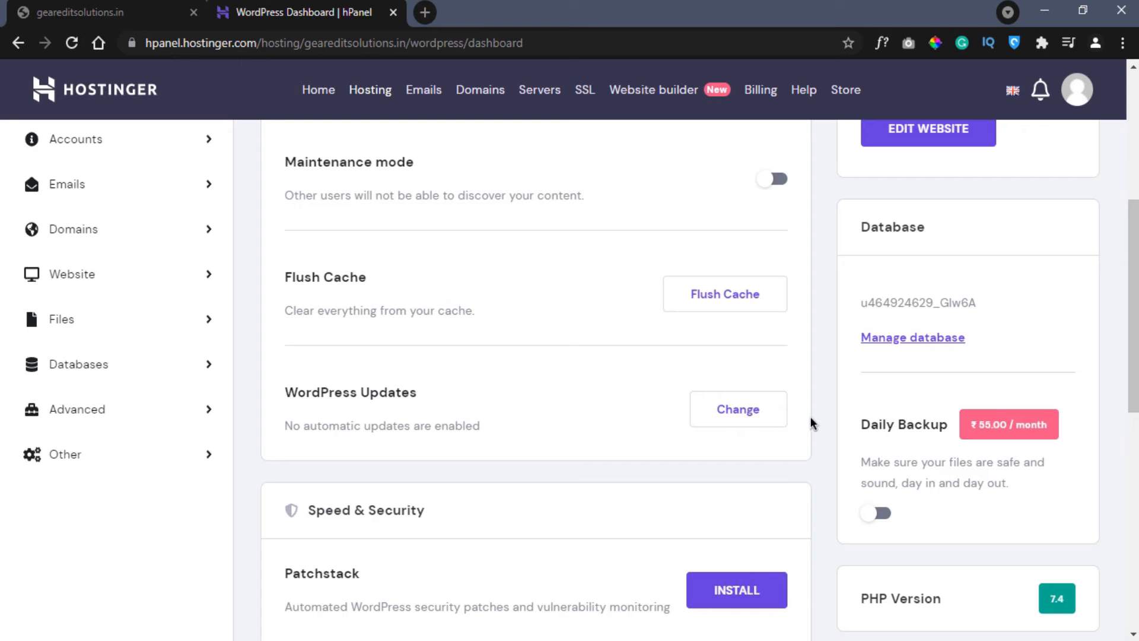
left_click_drag(862, 303, 979, 304)
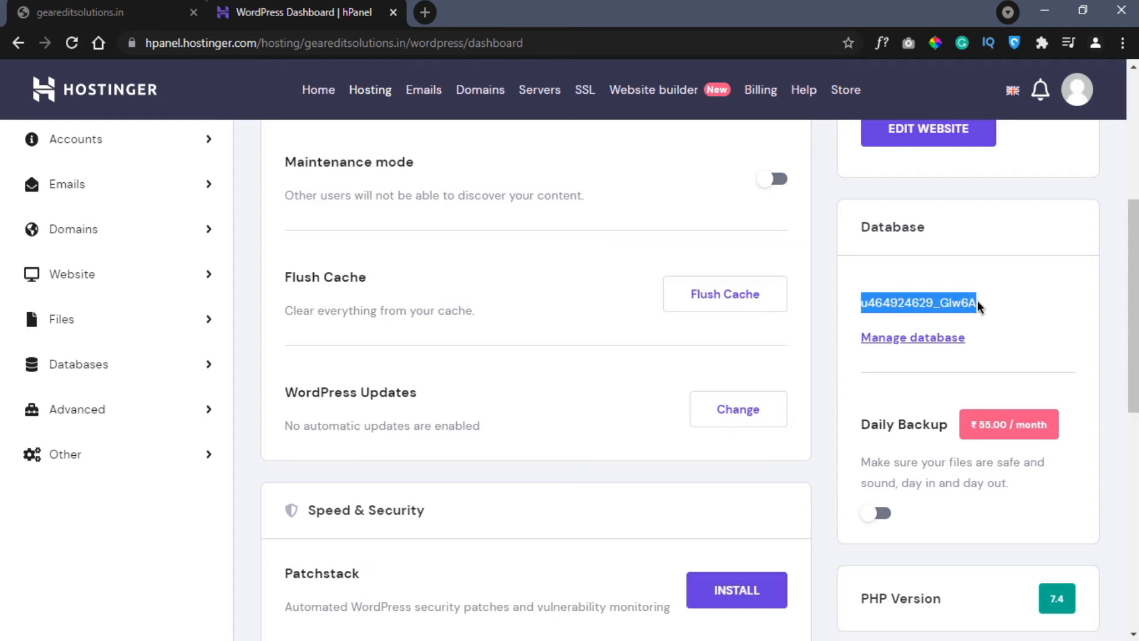
right_click(171, 638)
left_click(157, 561)
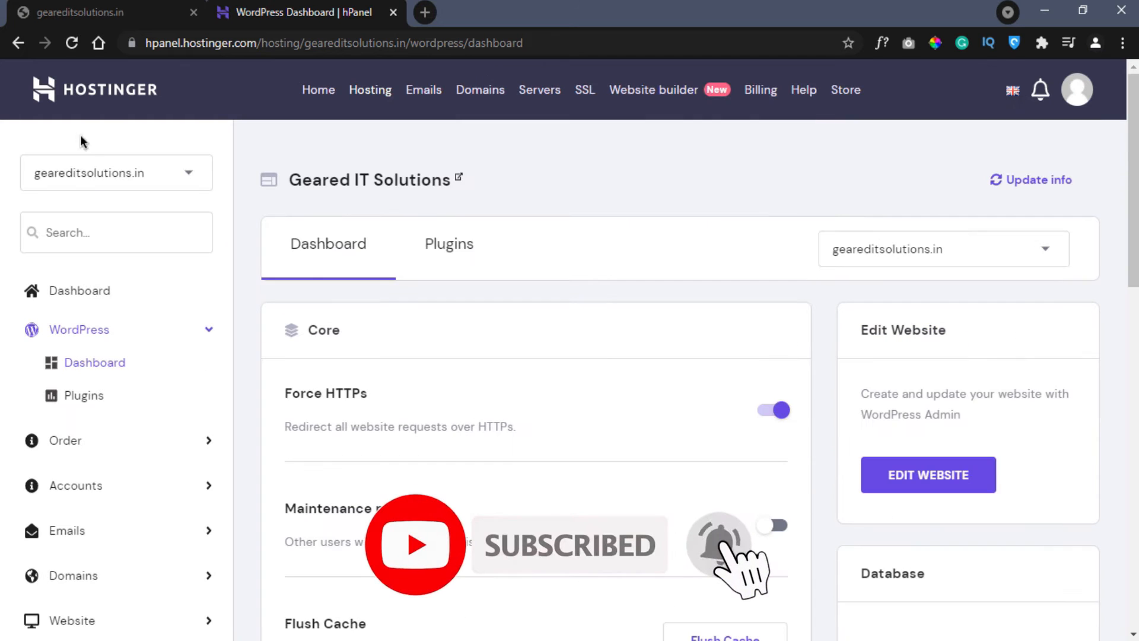
left_click(18, 44)
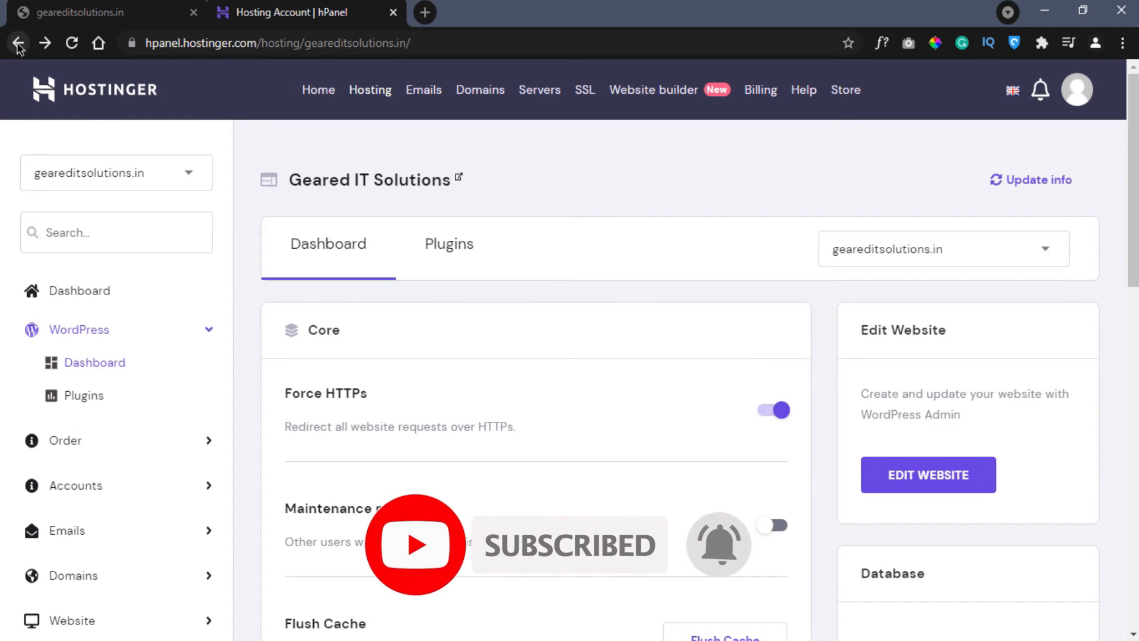
- Open phpMyAdmin on the database matching the name saved in Notepad
scroll(1080, 346, "down", 8)
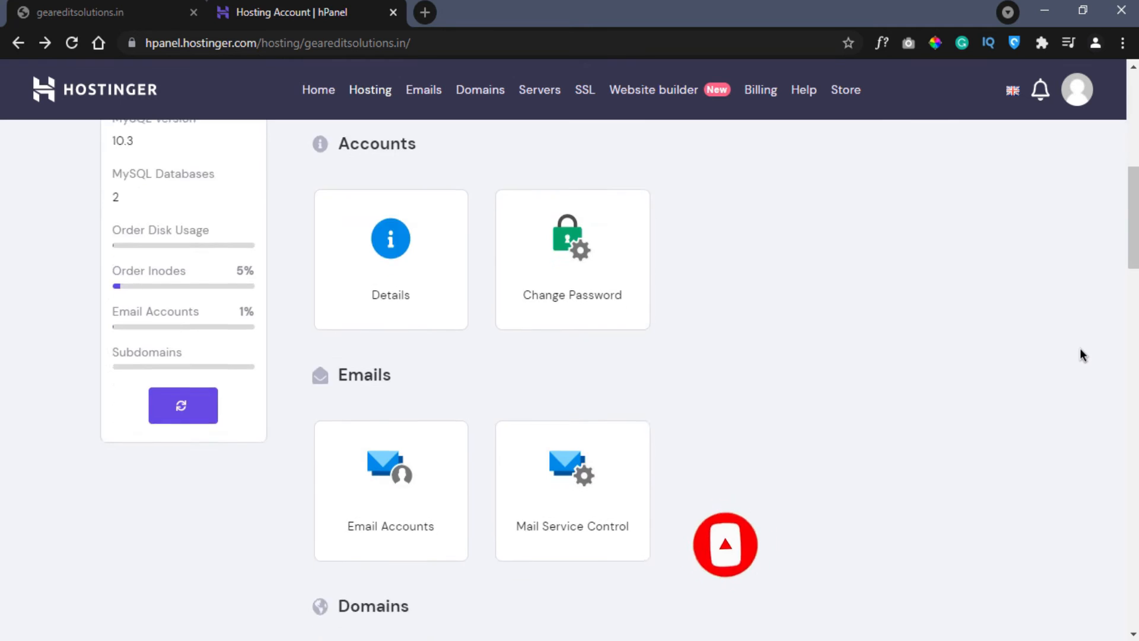
scroll(1081, 351, "down", 20)
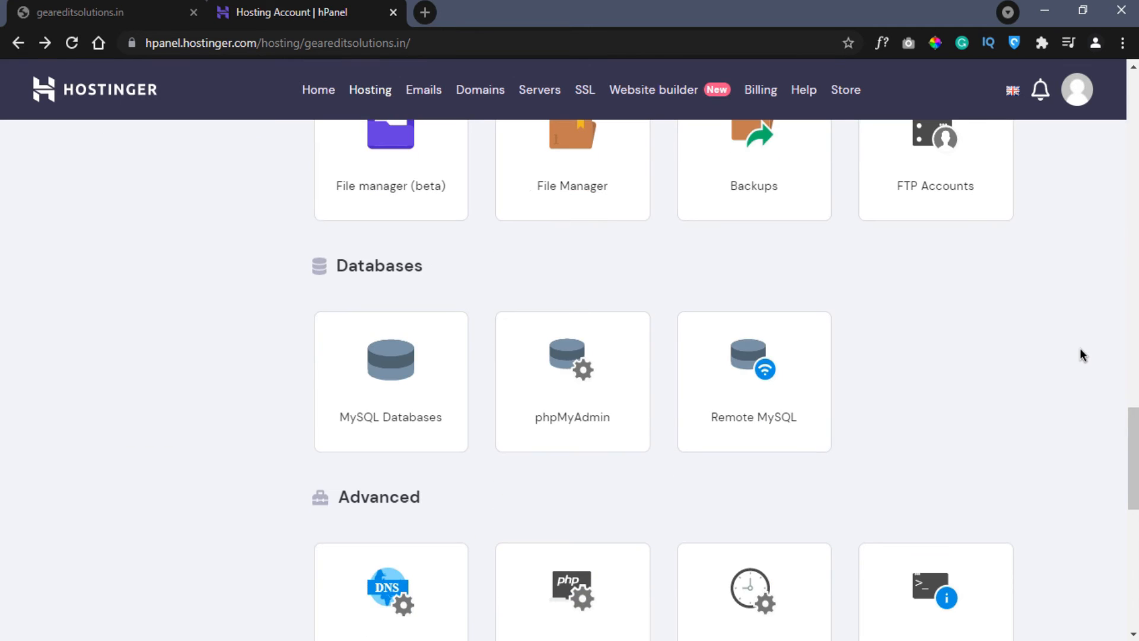
double_click(415, 267)
left_click(425, 284)
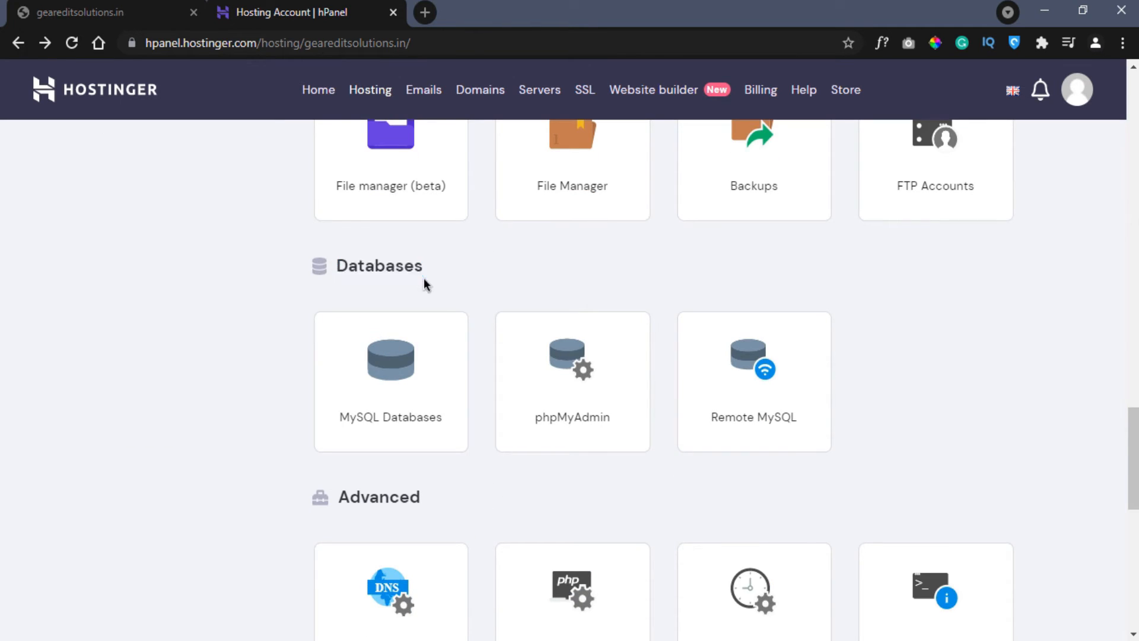
left_click(587, 396)
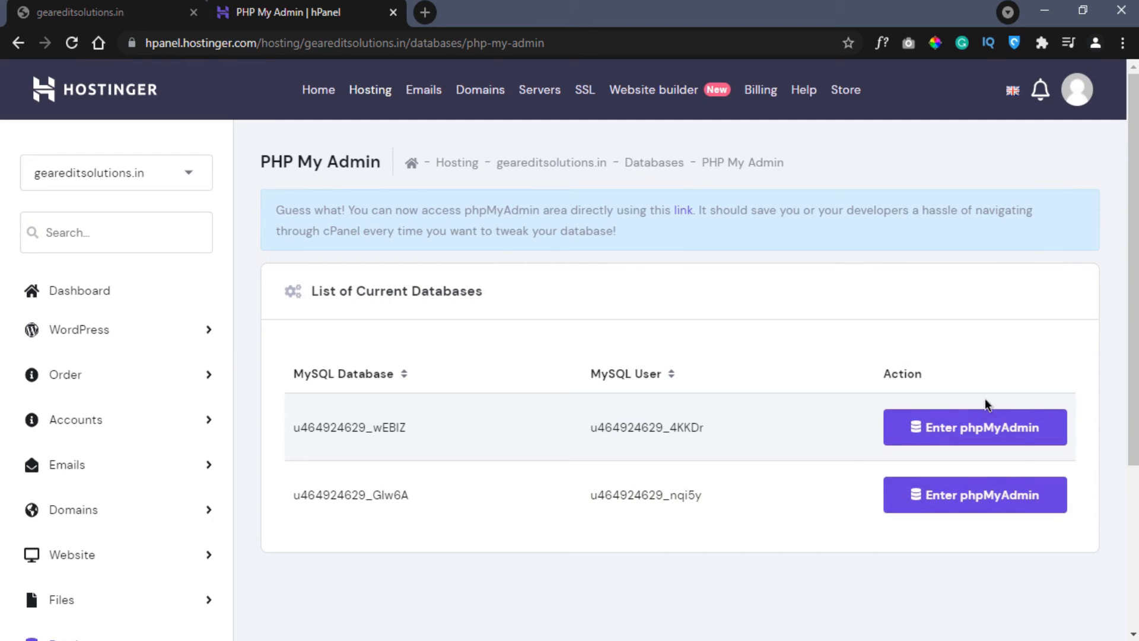
key("alt+Tab")
left_click_drag(724, 460, 710, 297)
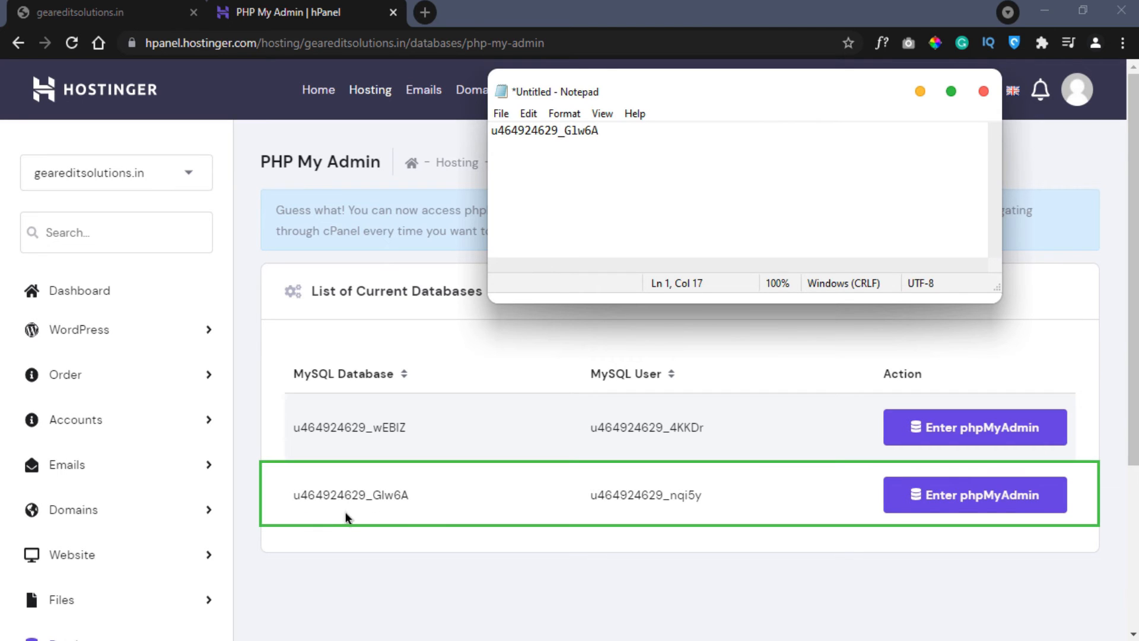
left_click(967, 500)
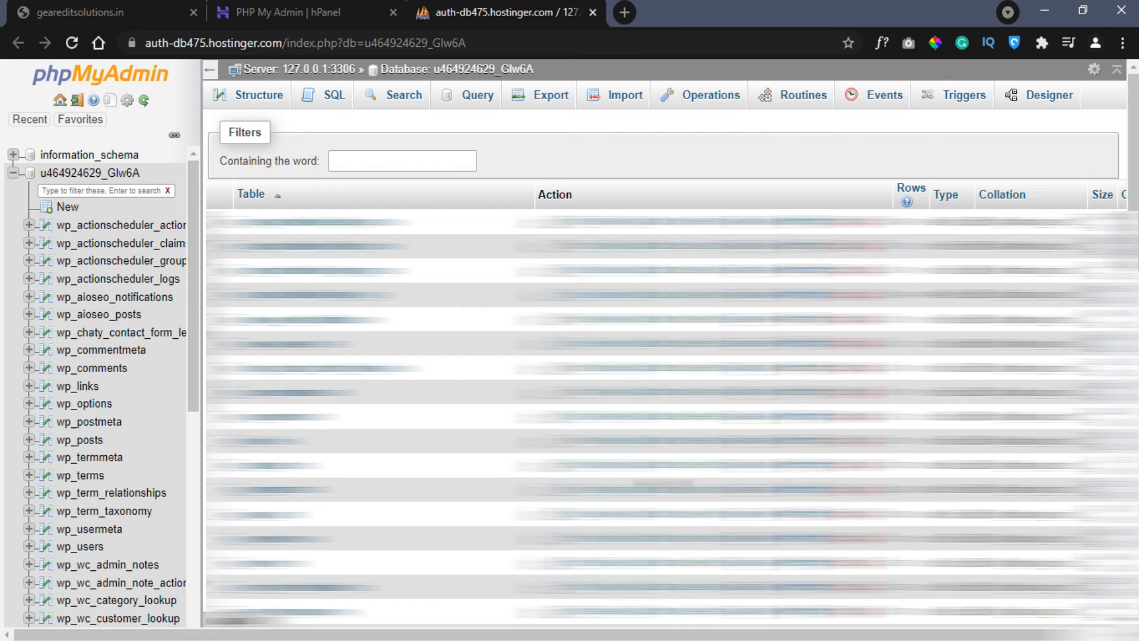
left_click(95, 410)
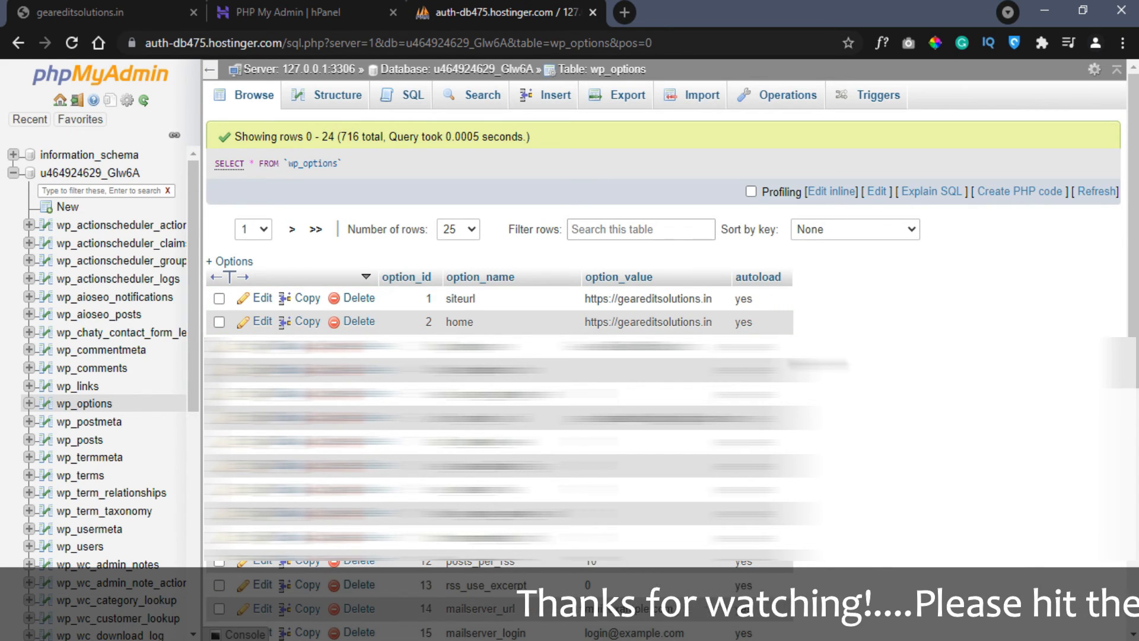
double_click(613, 299)
left_click(612, 296)
key("BackSpace")
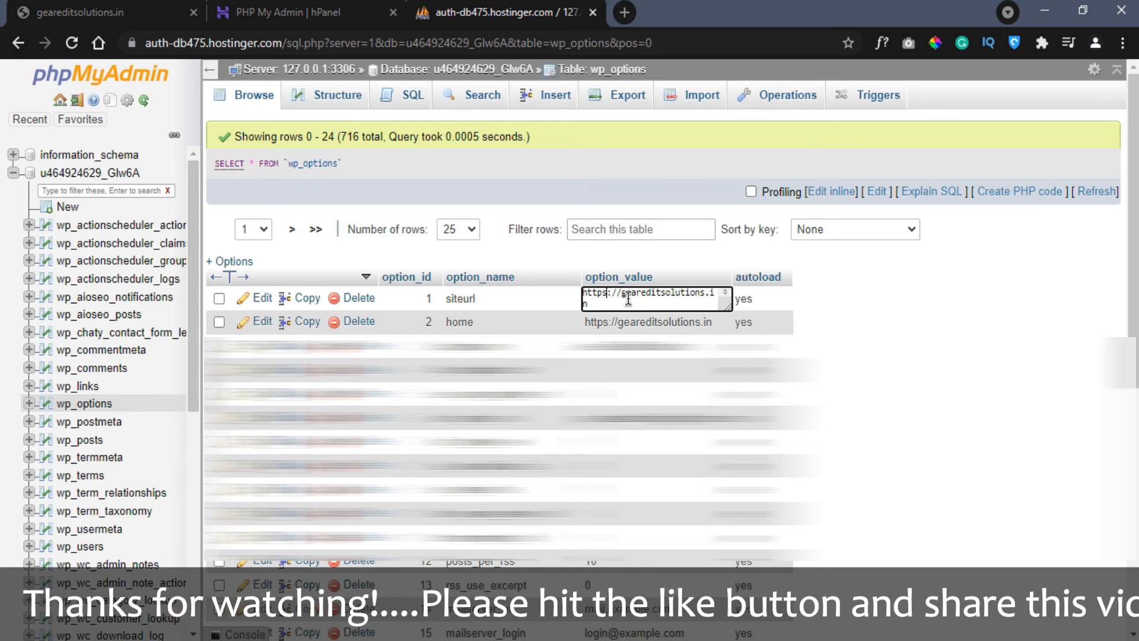
key("Return")
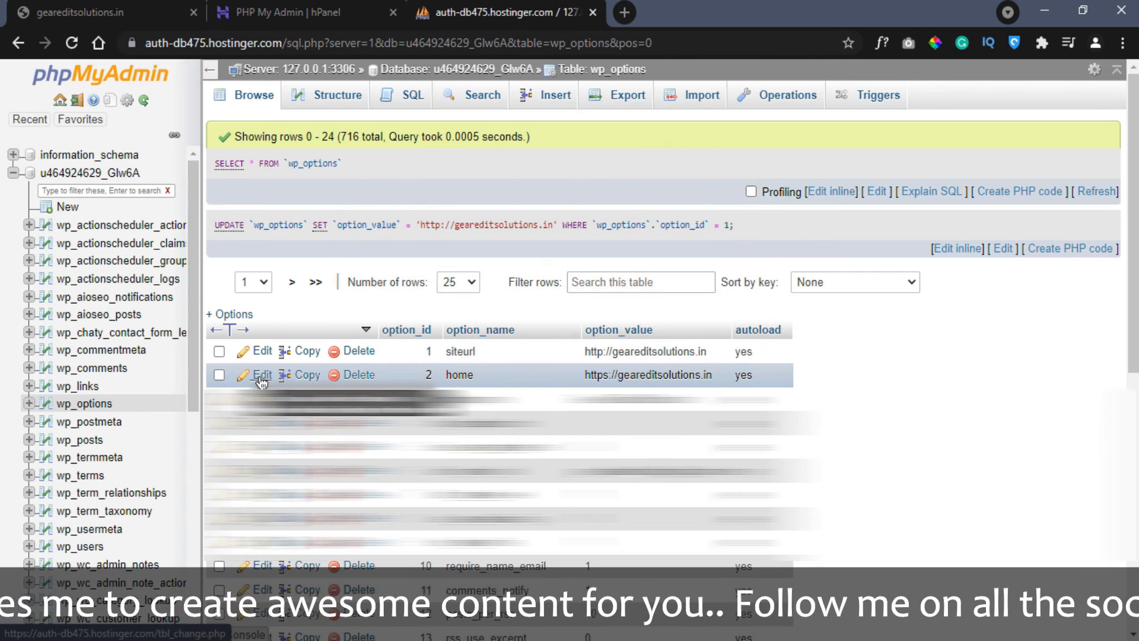
left_click(261, 377)
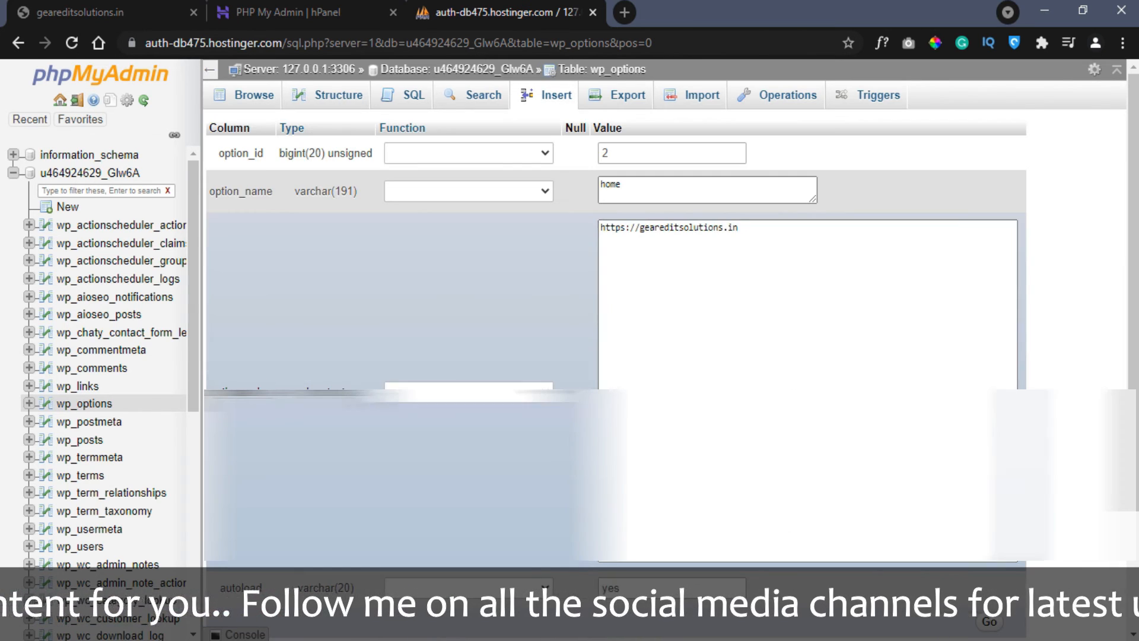
left_click(621, 227)
key("Delete")
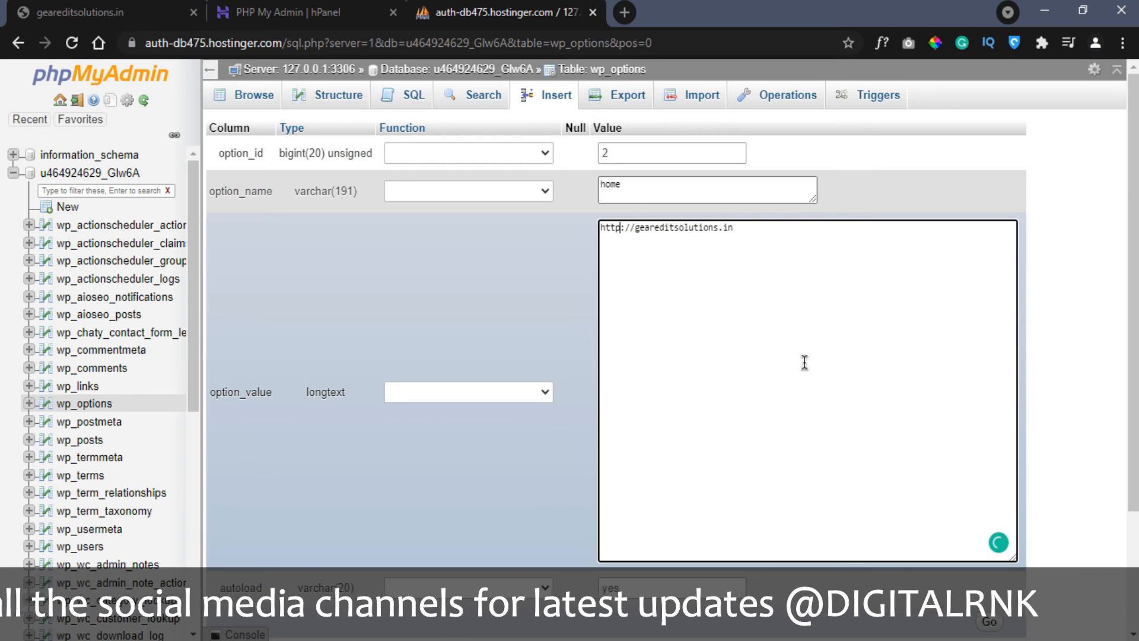
scroll(803, 361, "down", 3)
left_click(986, 474)
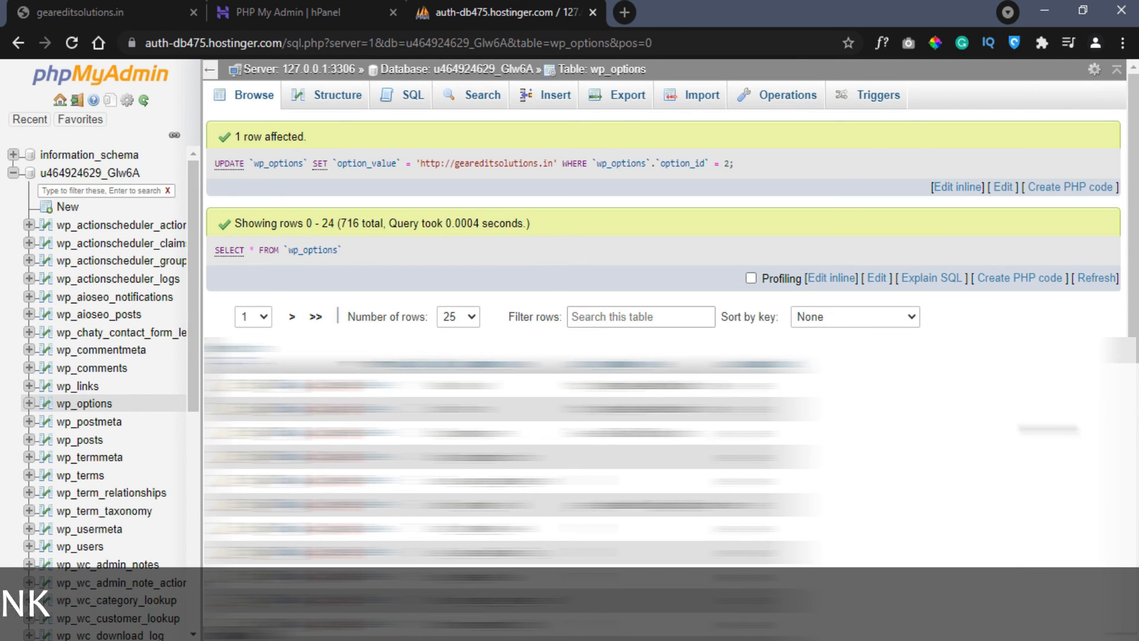
- Reload geareditsolutions.in/wp-admin over http instead of https
left_click(149, 10)
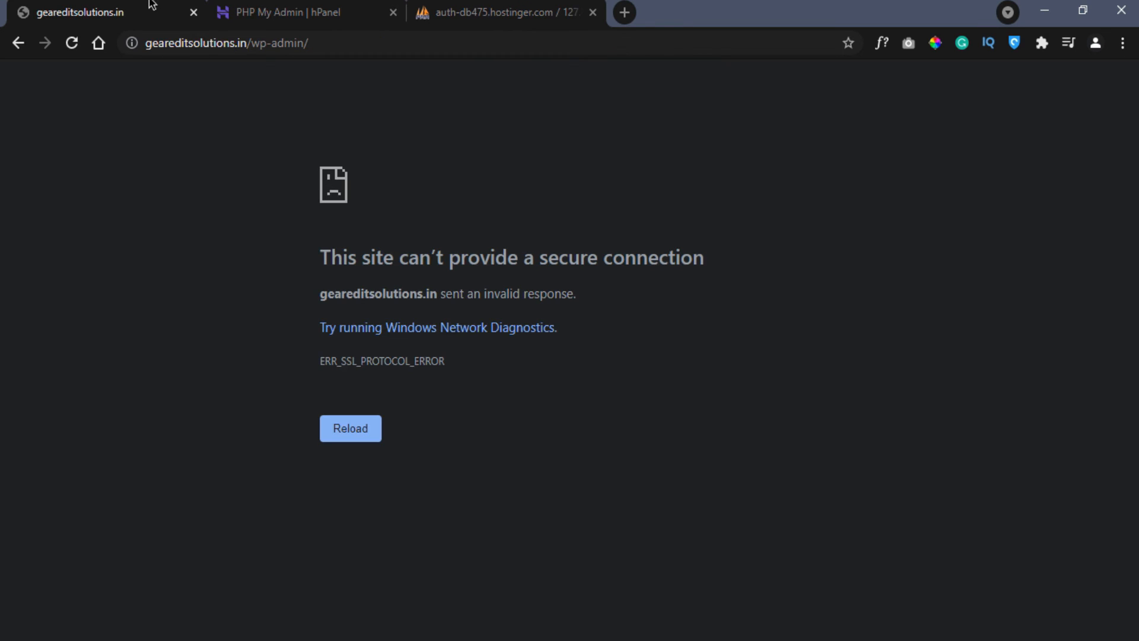
left_click(151, 42)
key("End")
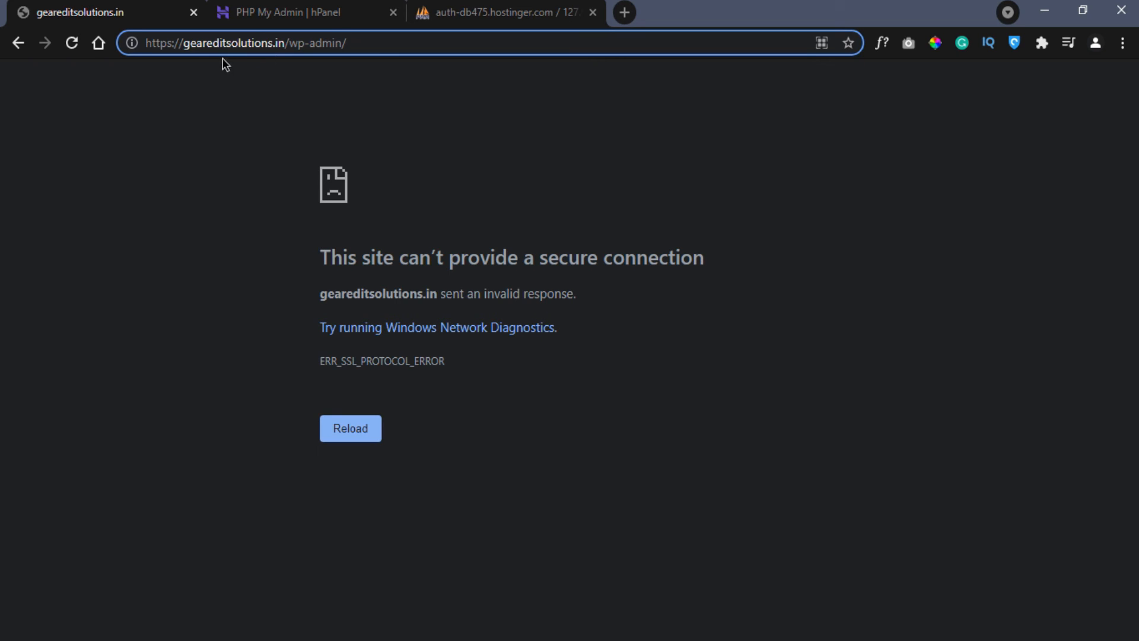
left_click(173, 44)
key("BackSpace")
key("BackSpace")
key("Return")
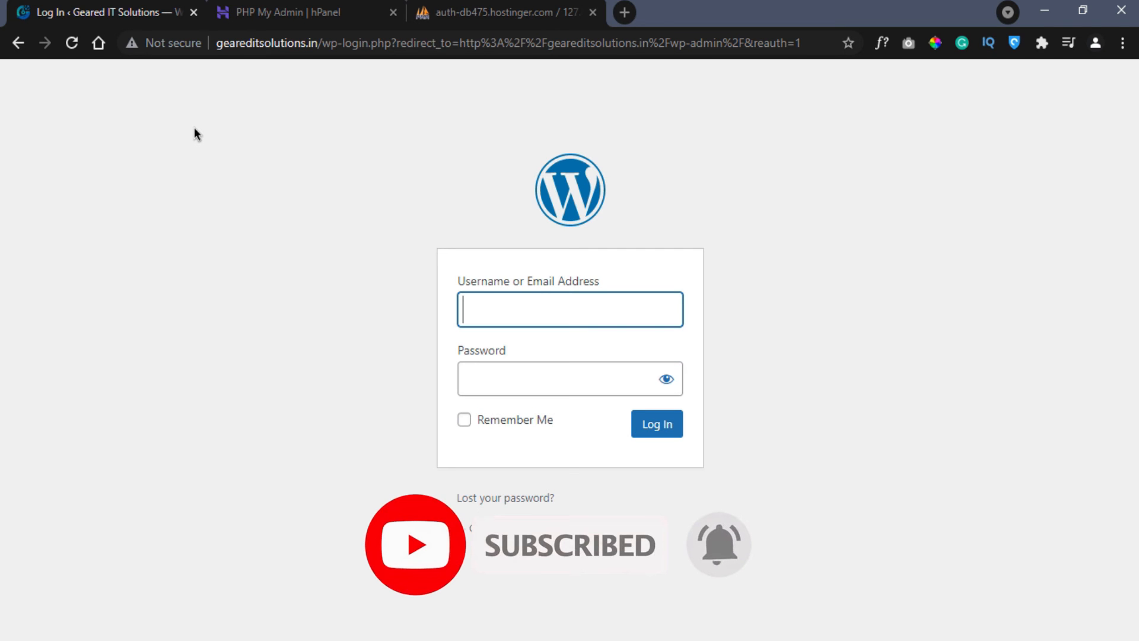
- Log in to WordPress with the admin username and password
type("Admin")
key("Tab")
type("•••••••••••")
left_click(657, 424)
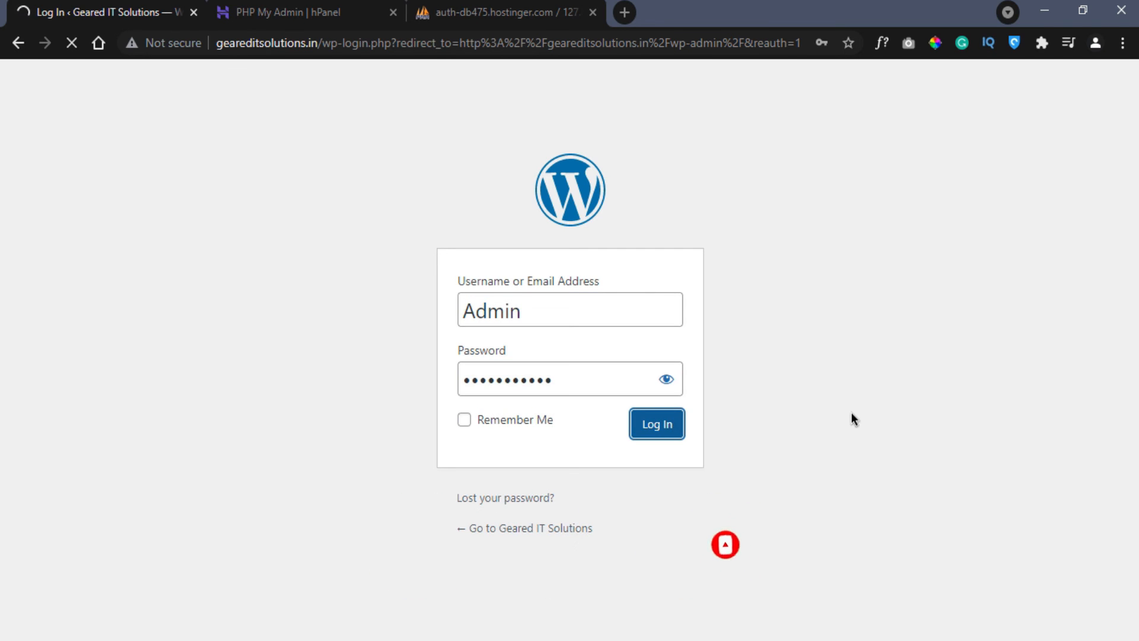